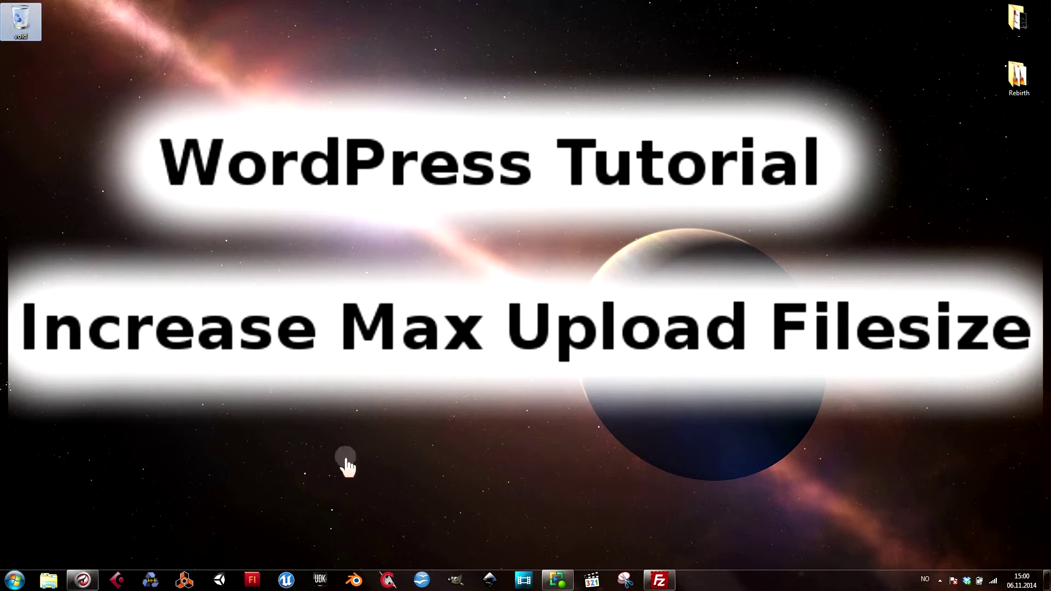
- Highlight the 'Maximum upload file size: 300 MB' notice under Media Library > Add New
click(77, 580)
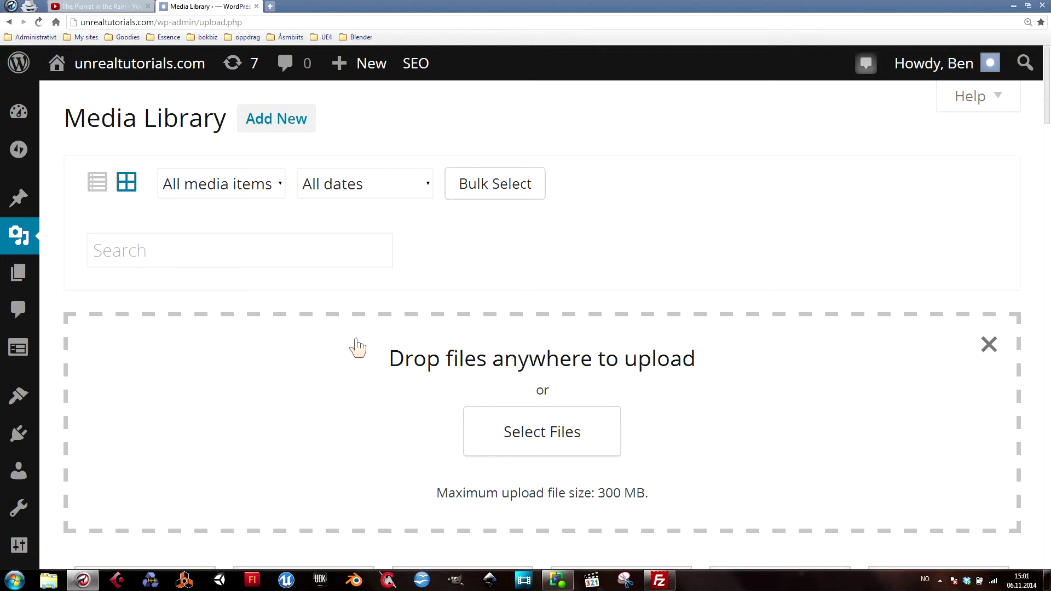
scroll(357, 346, down, 1)
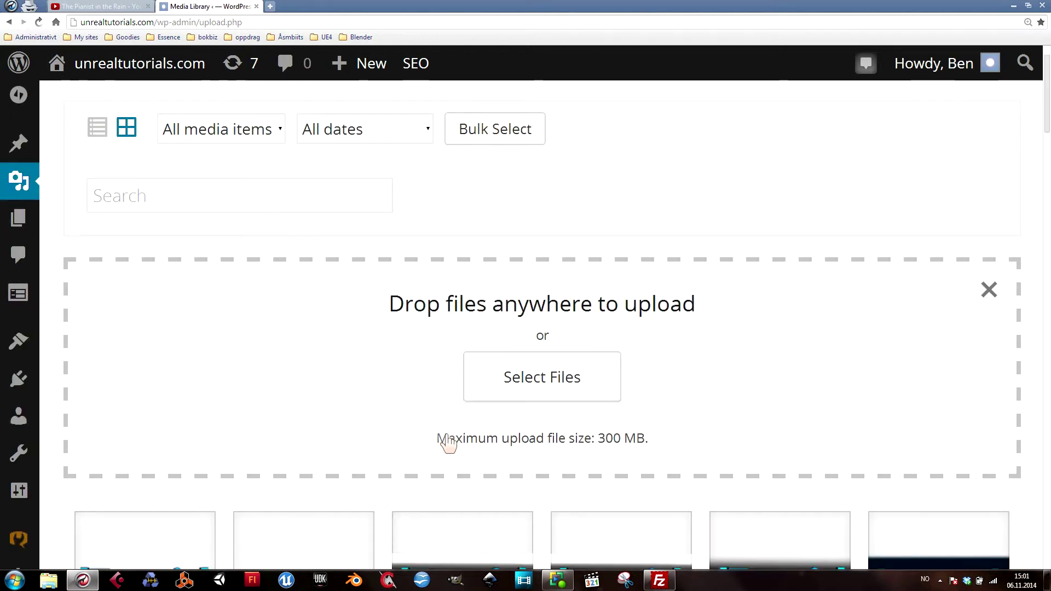
drag(435, 446, 626, 452)
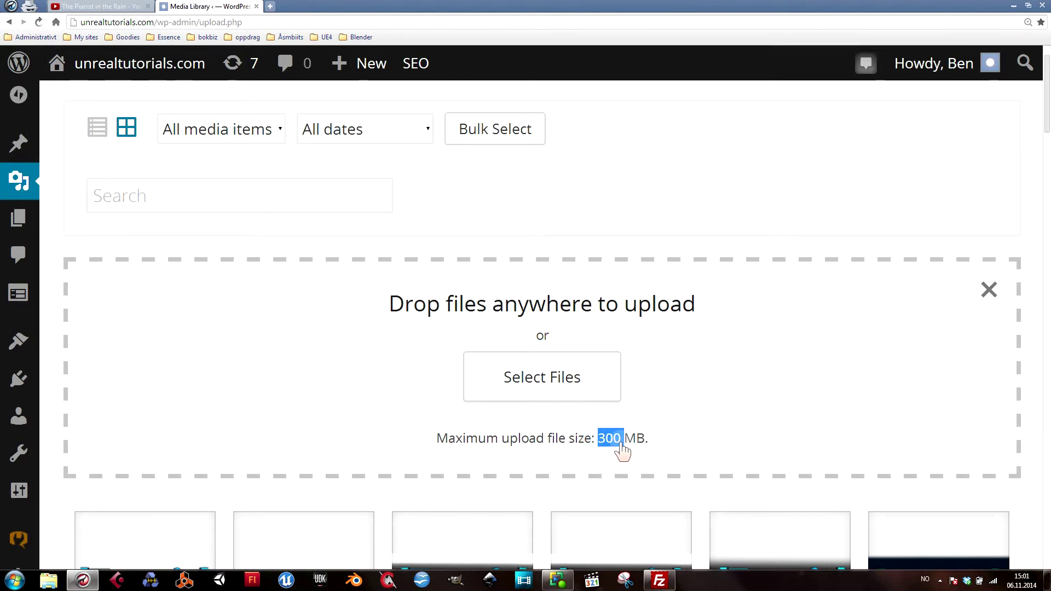
click(598, 446)
drag(598, 446, 617, 442)
click(629, 450)
click(597, 445)
click(605, 445)
scroll(446, 434, up, 2)
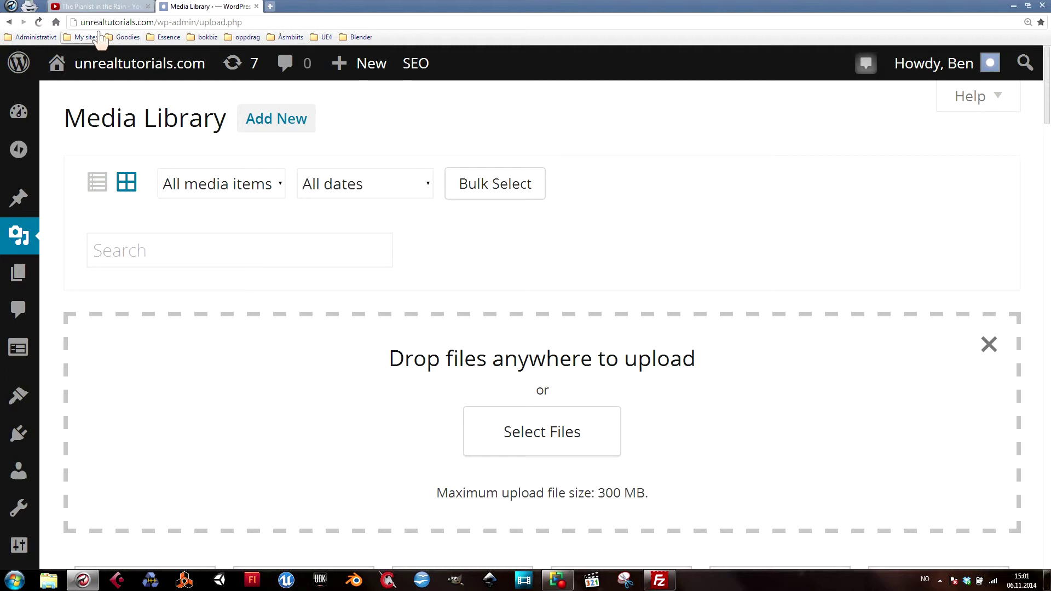
- Load cpanel.howtodowhatever.com in a new browser tab to reach the cPanel login page
click(269, 8)
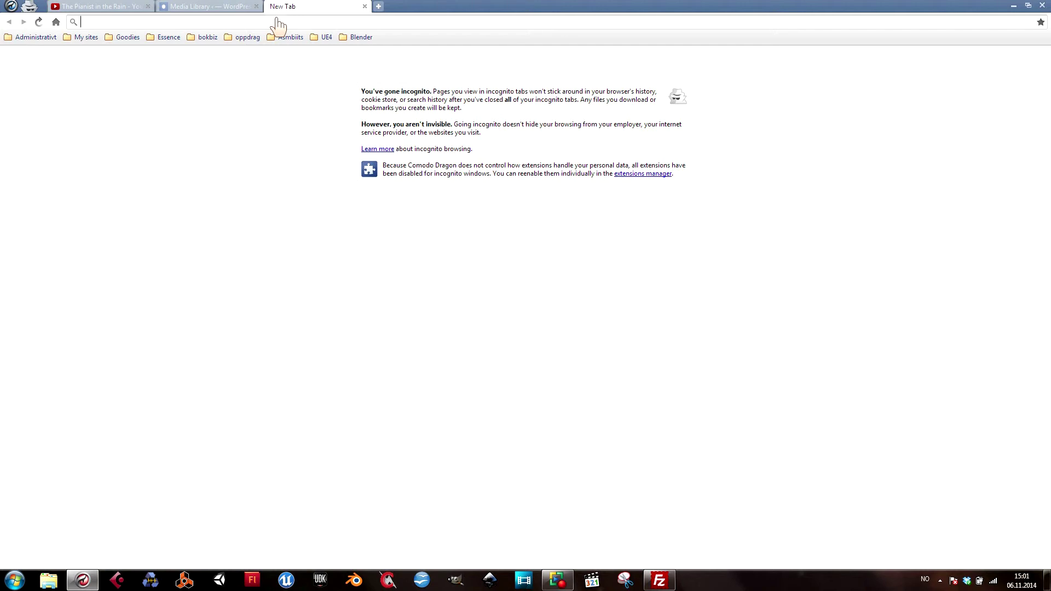
text(cpanel.)
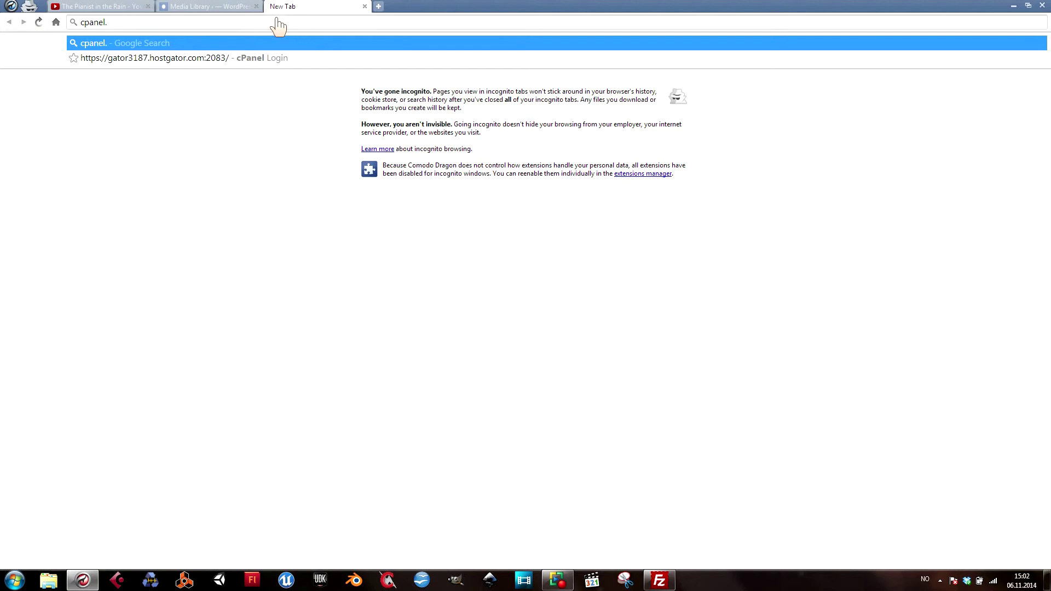
text(howtodowhatever.com)
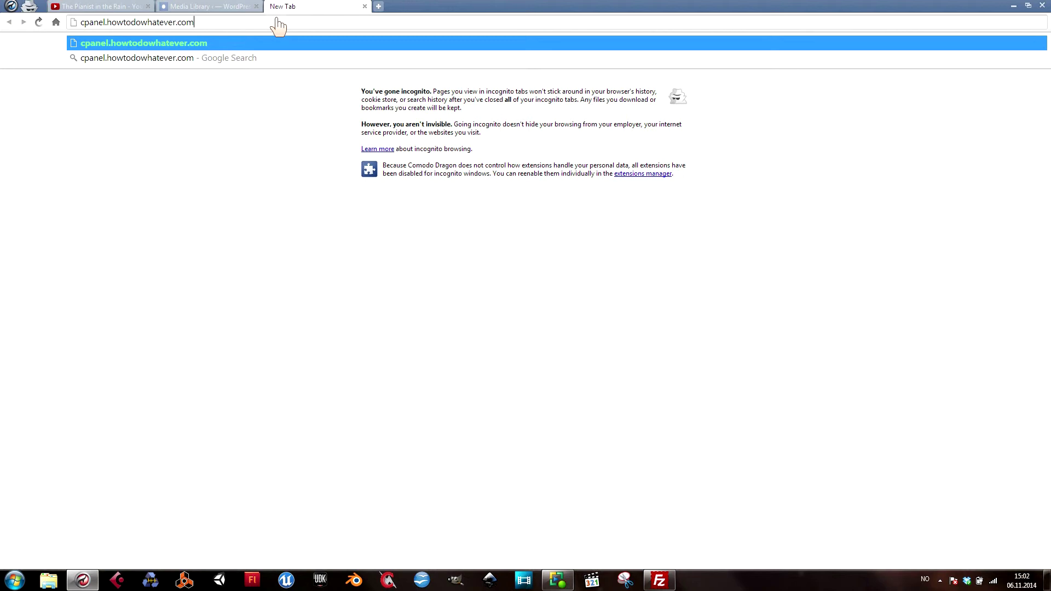
key(Return)
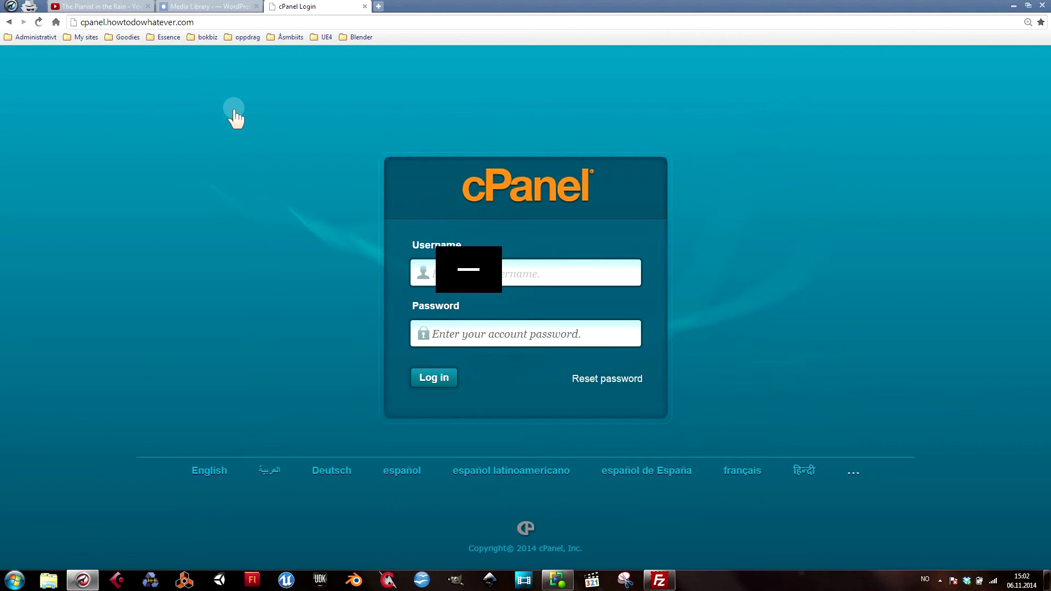
text(c)
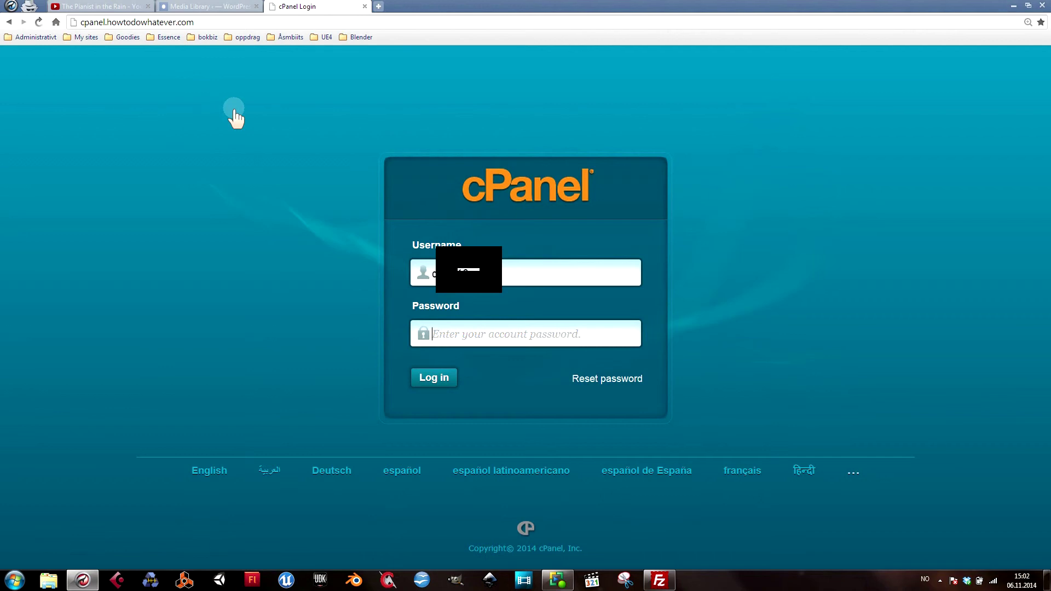
- Submit the username and password to reach the HostGator control panel dashboard
key(Tab)
text(p)
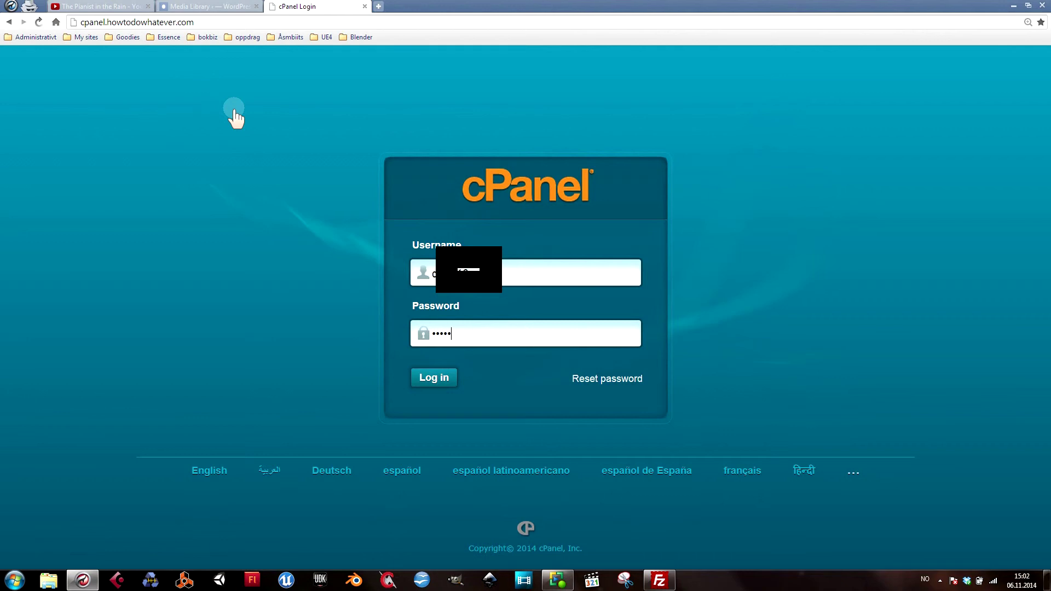
key(Return)
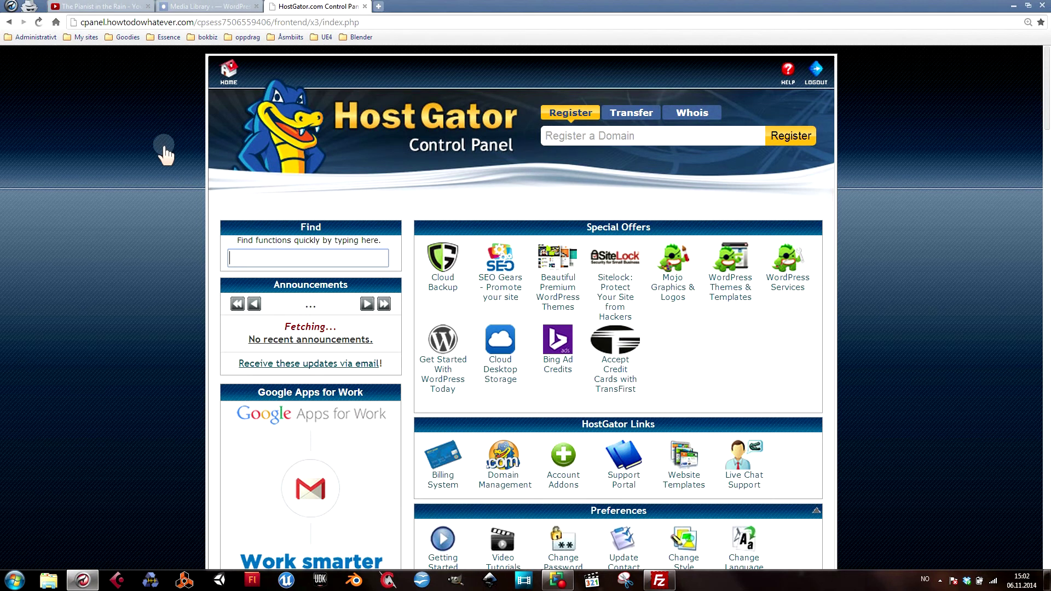
- Enlarge the page twice and enter PHP Configuration under the Advanced section
key(ctrl+plus)
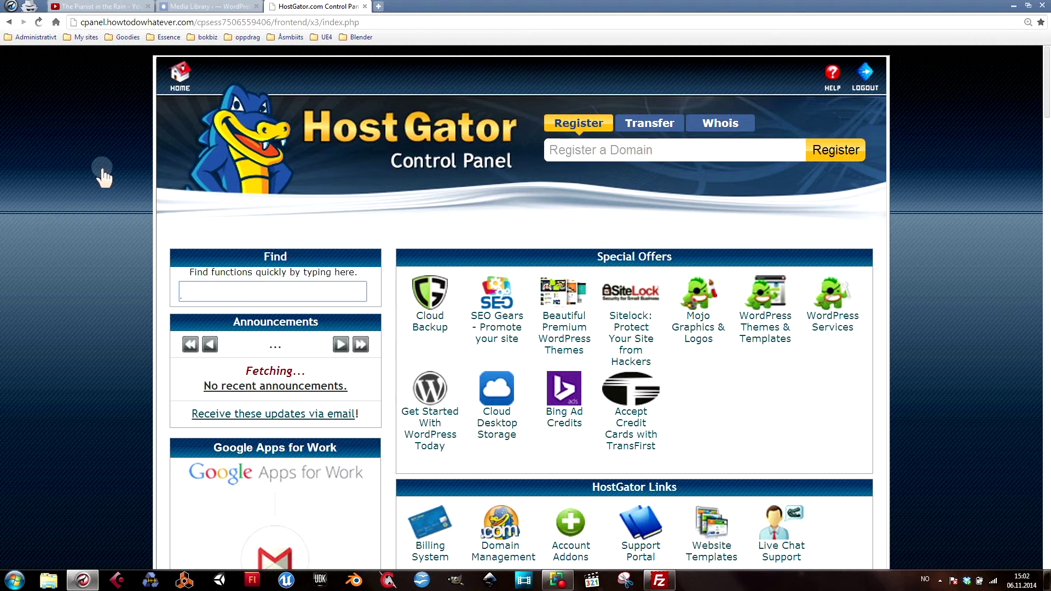
key(ctrl+plus)
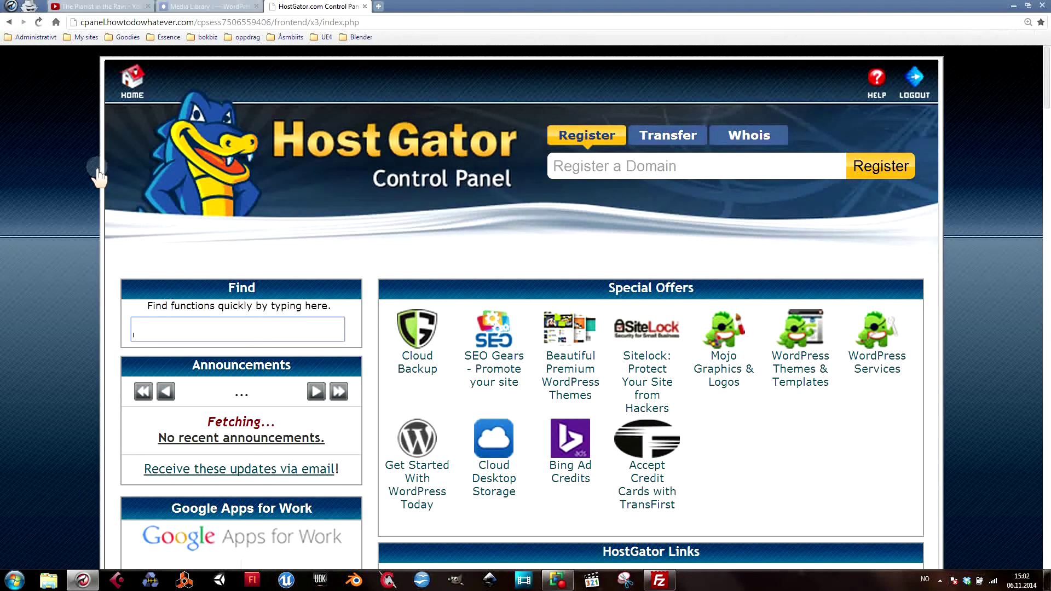
scroll(97, 176, down, 1)
scroll(97, 177, down, 2)
scroll(95, 179, down, 6)
scroll(93, 181, down, 1)
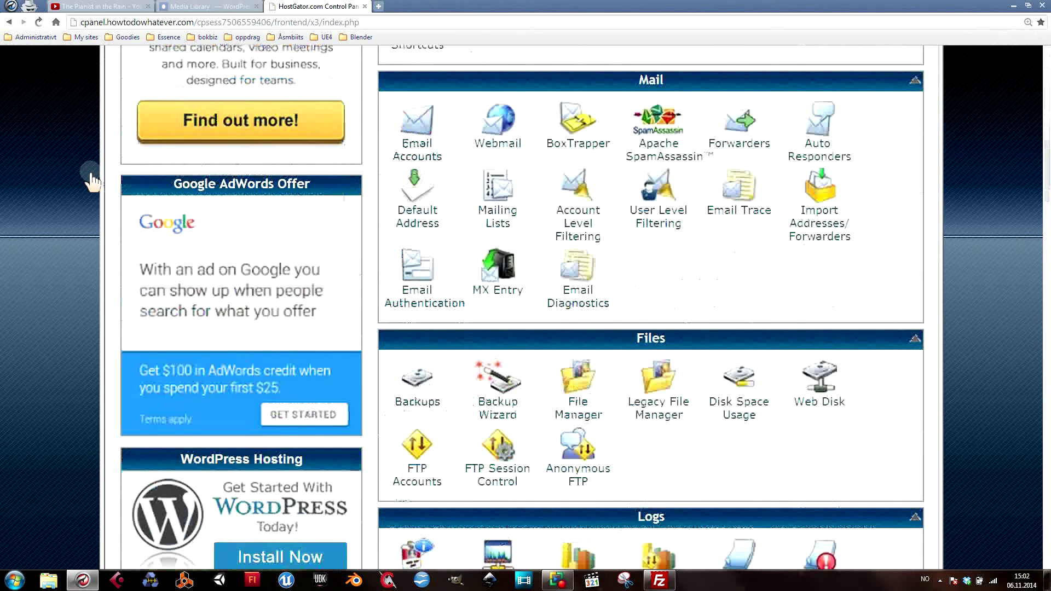
scroll(93, 181, down, 3)
scroll(93, 181, down, 4)
scroll(93, 180, down, 1)
scroll(92, 181, down, 2)
scroll(94, 181, down, 4)
scroll(92, 181, down, 3)
scroll(93, 182, up, 1)
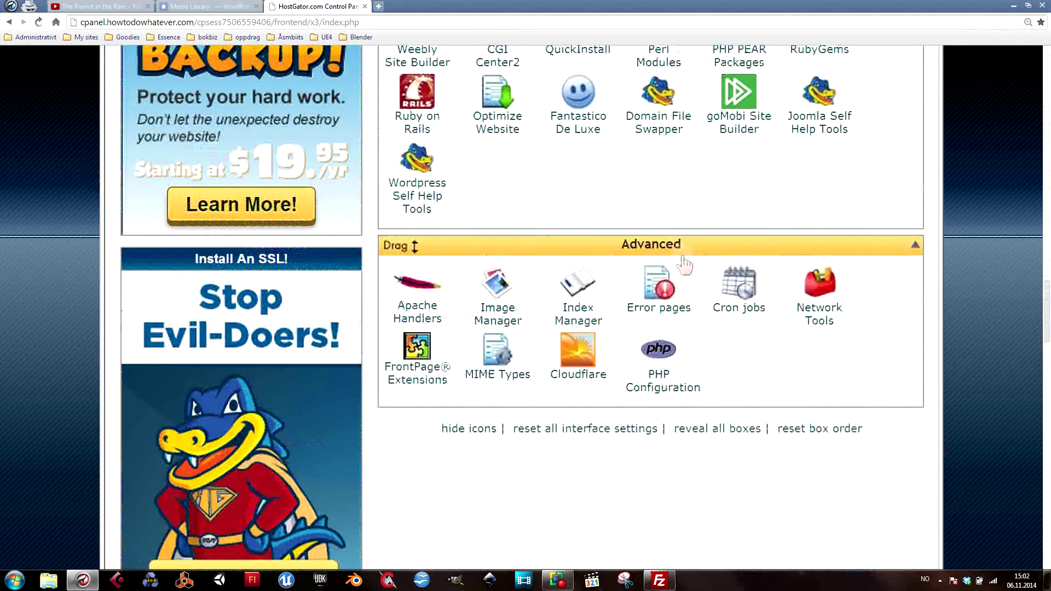
click(661, 400)
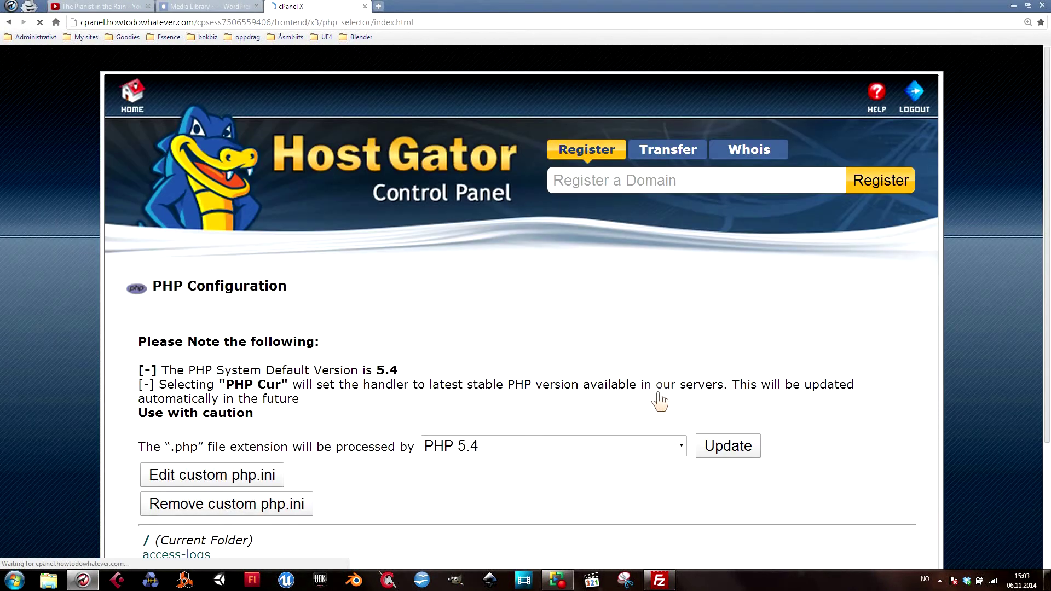
scroll(164, 328, down, 2)
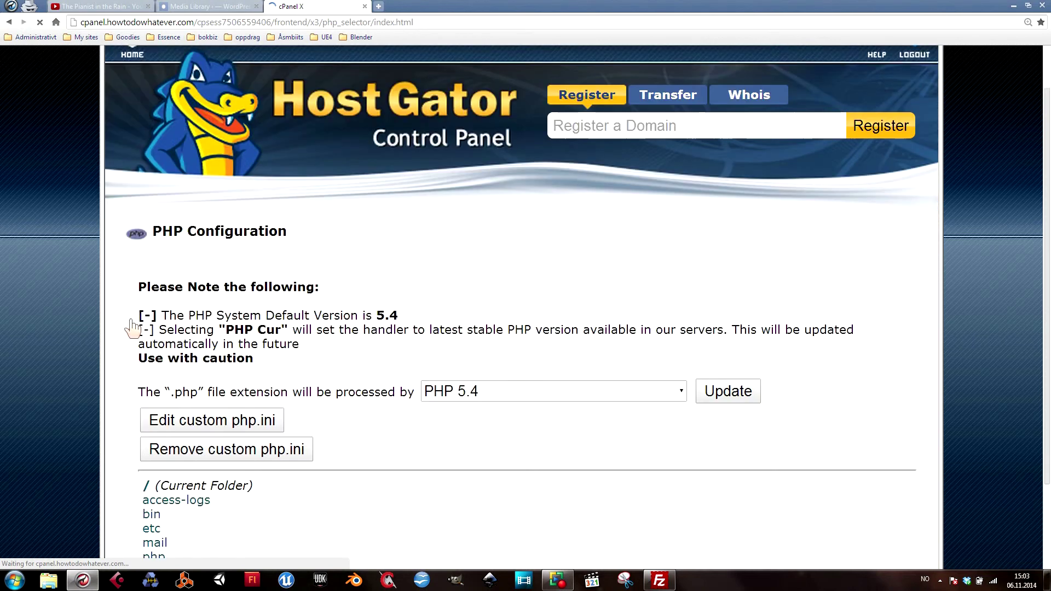
scroll(87, 342, down, 1)
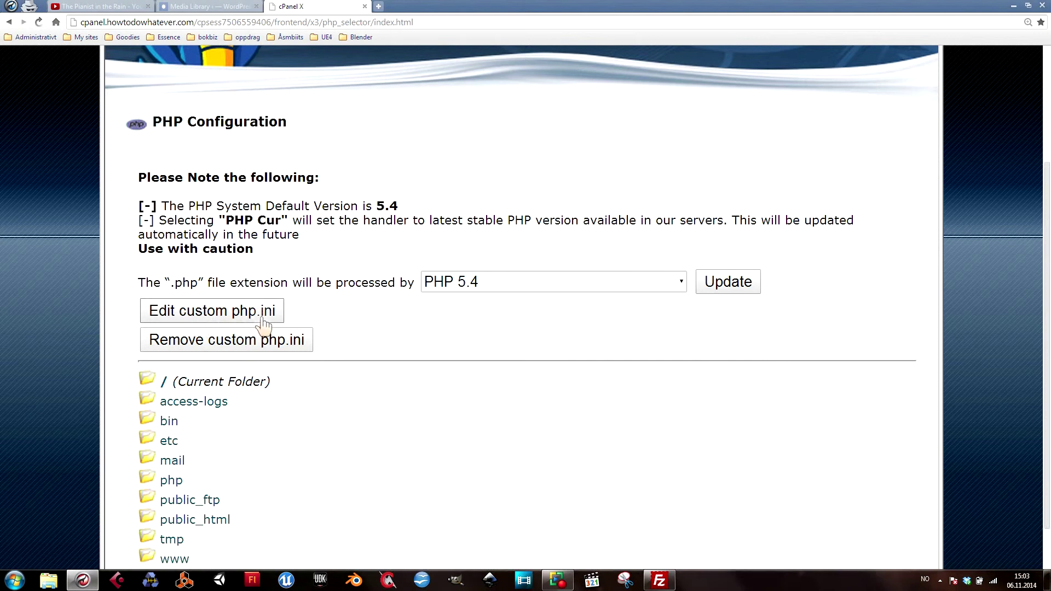
- Enter the custom php.ini editor via 'Edit custom php.ini'
click(205, 318)
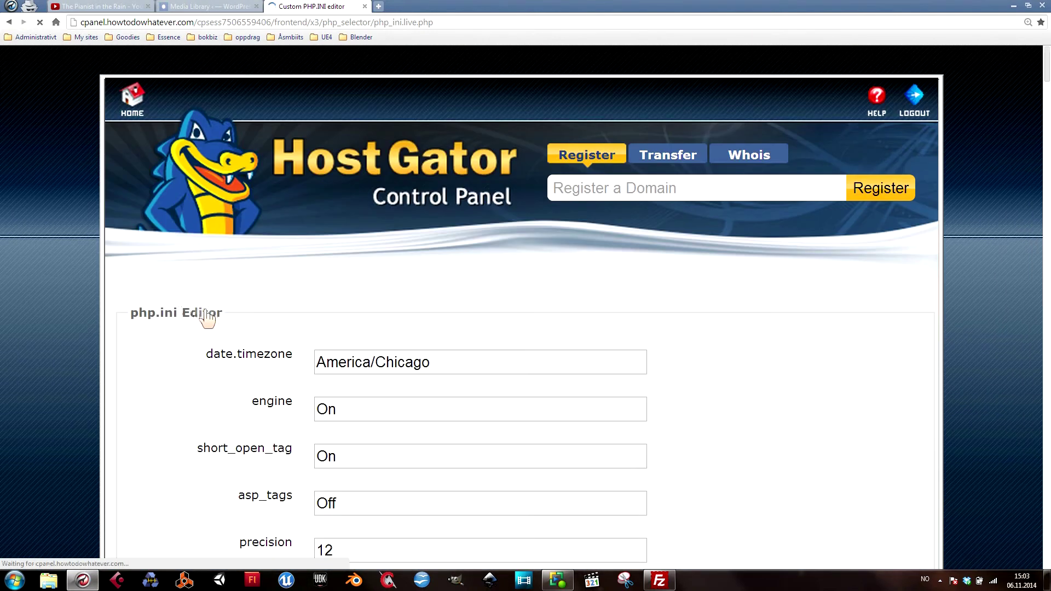
scroll(97, 286, down, 1)
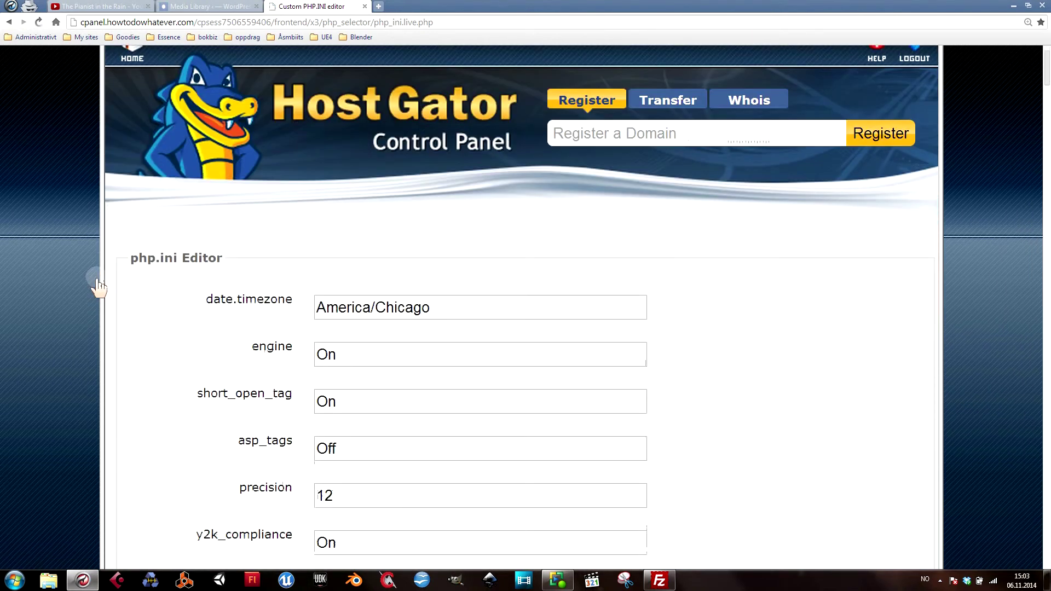
scroll(97, 285, down, 2)
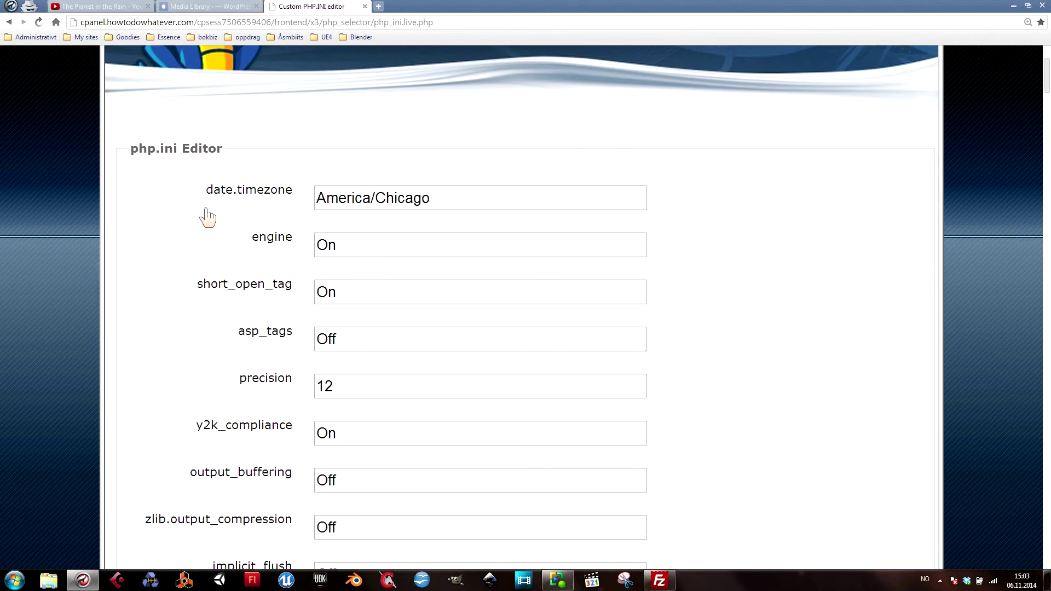
scroll(215, 277, down, 2)
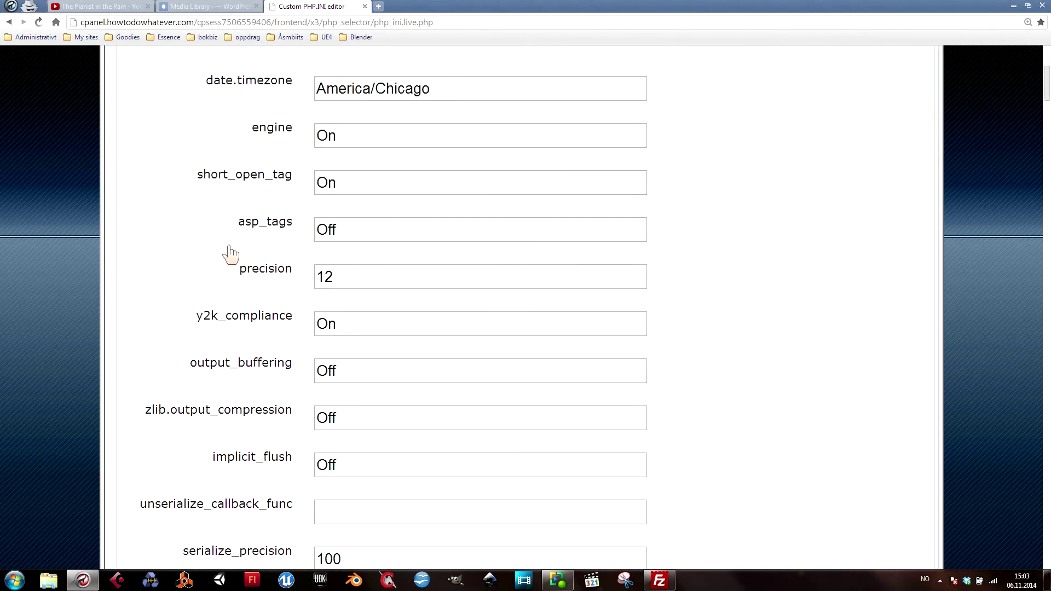
scroll(145, 277, down, 5)
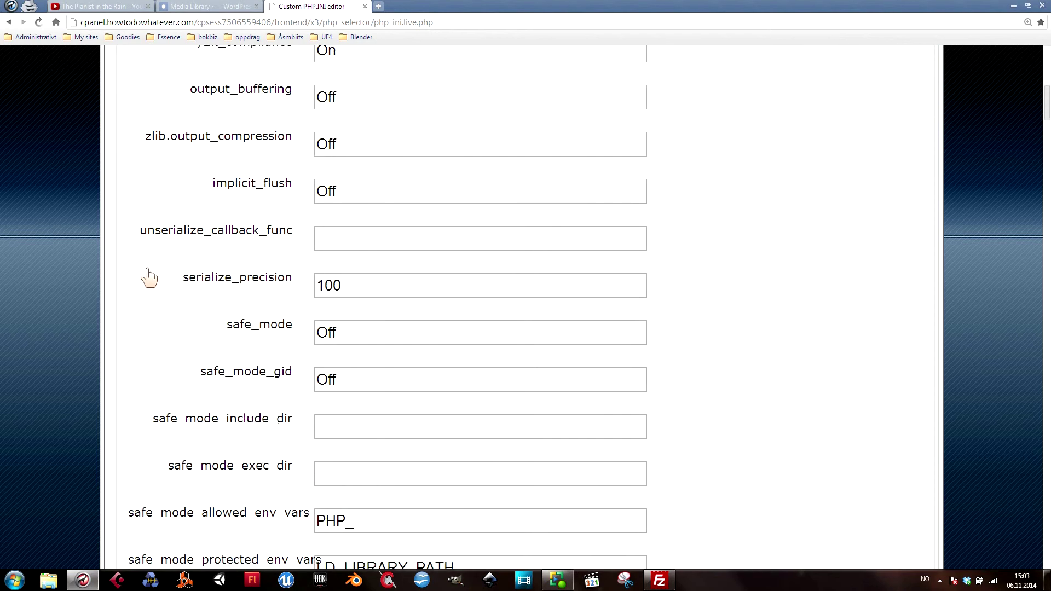
scroll(148, 277, down, 2)
scroll(149, 277, down, 2)
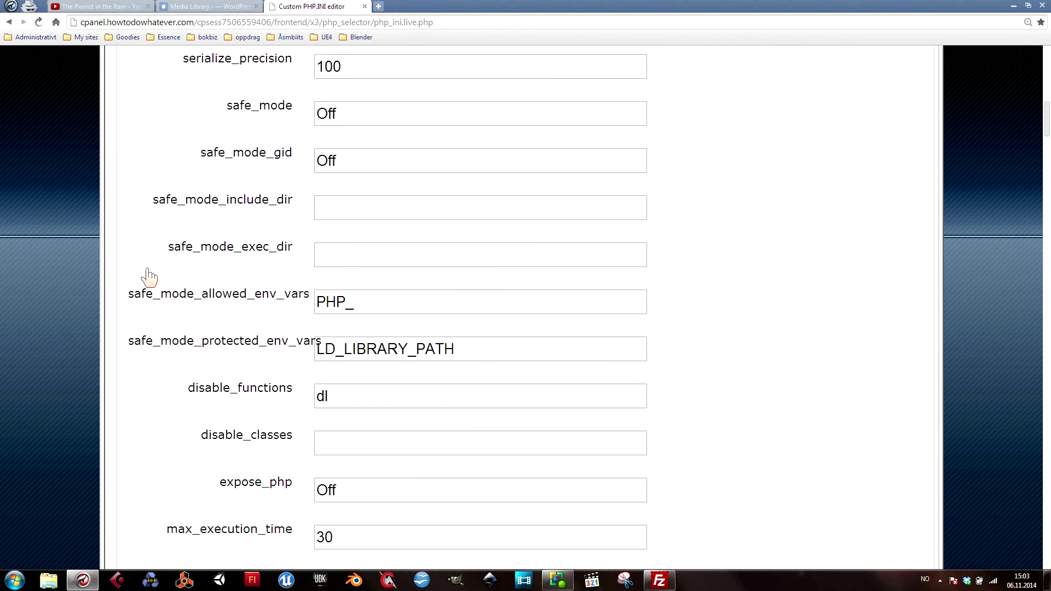
- Glance at the WordPress upload limit, then return to upload_max_filesize (300M) in the editor
click(197, 7)
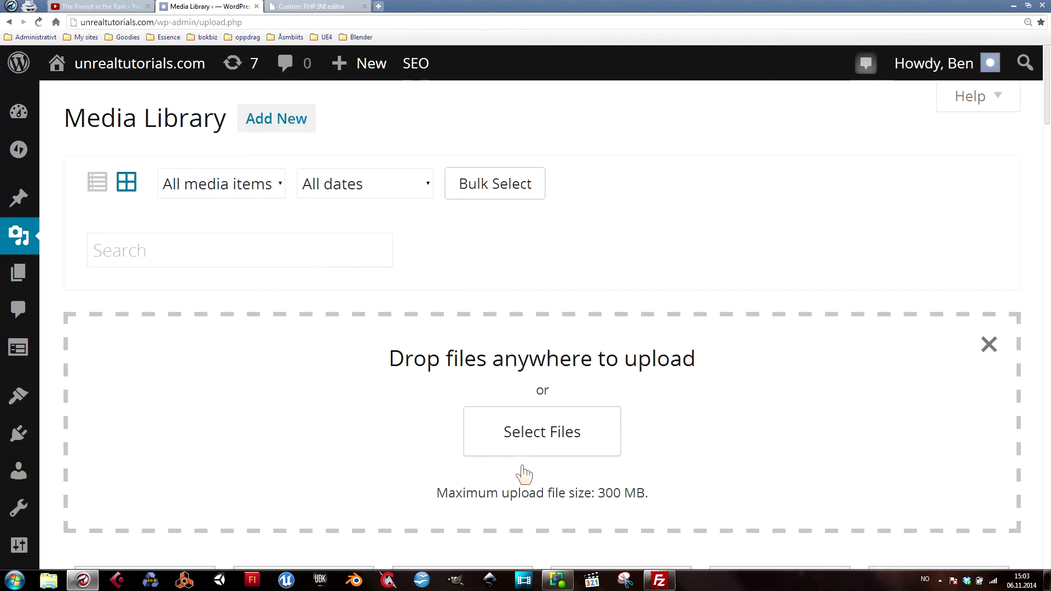
click(275, 8)
scroll(201, 253, down, 3)
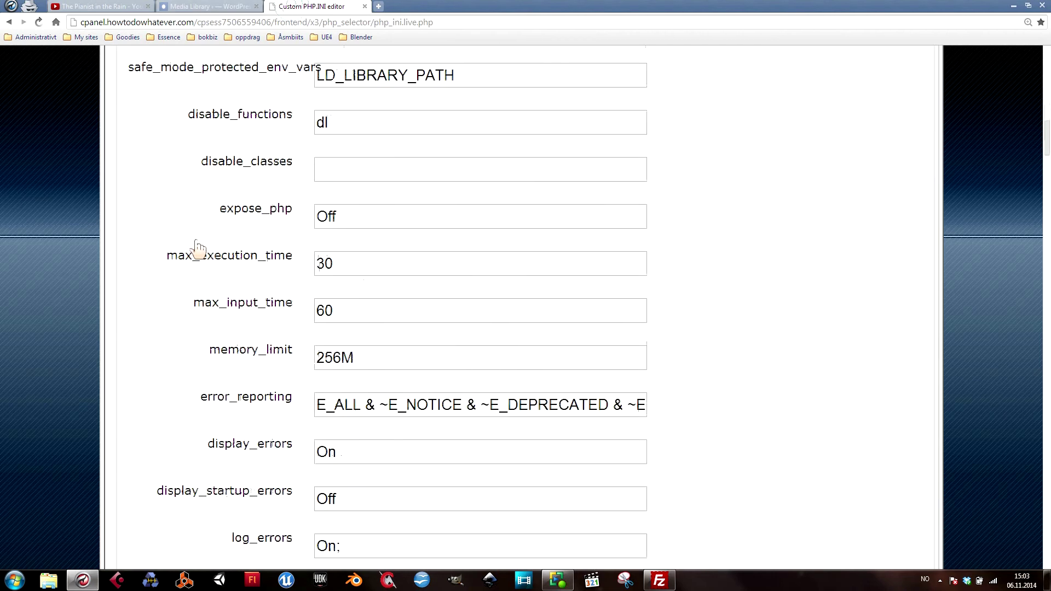
scroll(205, 253, down, 2)
scroll(189, 259, down, 2)
scroll(186, 258, down, 3)
scroll(187, 257, down, 3)
scroll(187, 258, down, 2)
scroll(185, 260, down, 3)
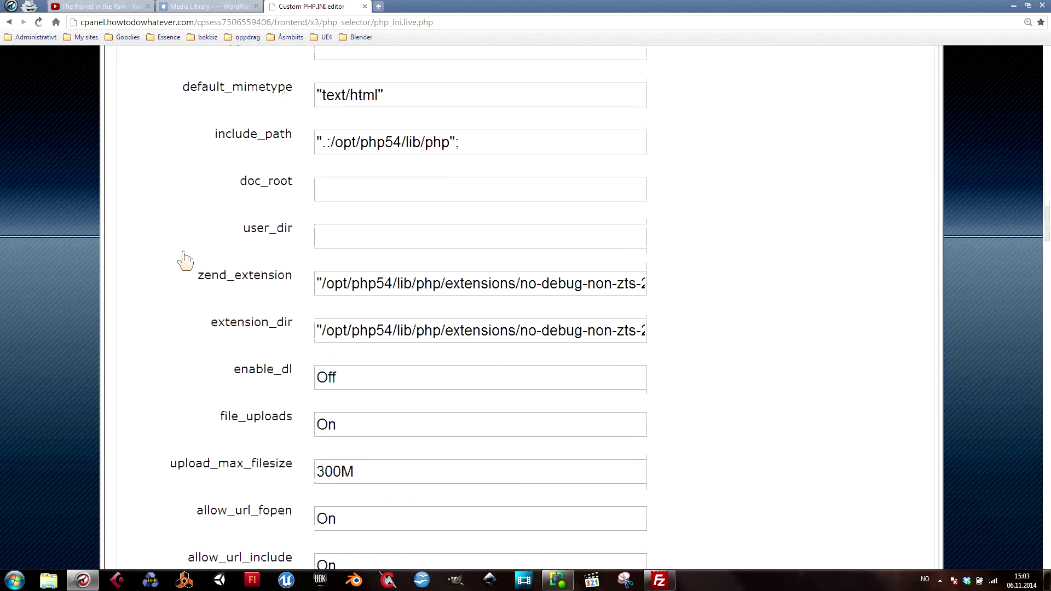
scroll(185, 259, down, 2)
scroll(183, 258, down, 1)
drag(170, 301, 302, 315)
click(346, 318)
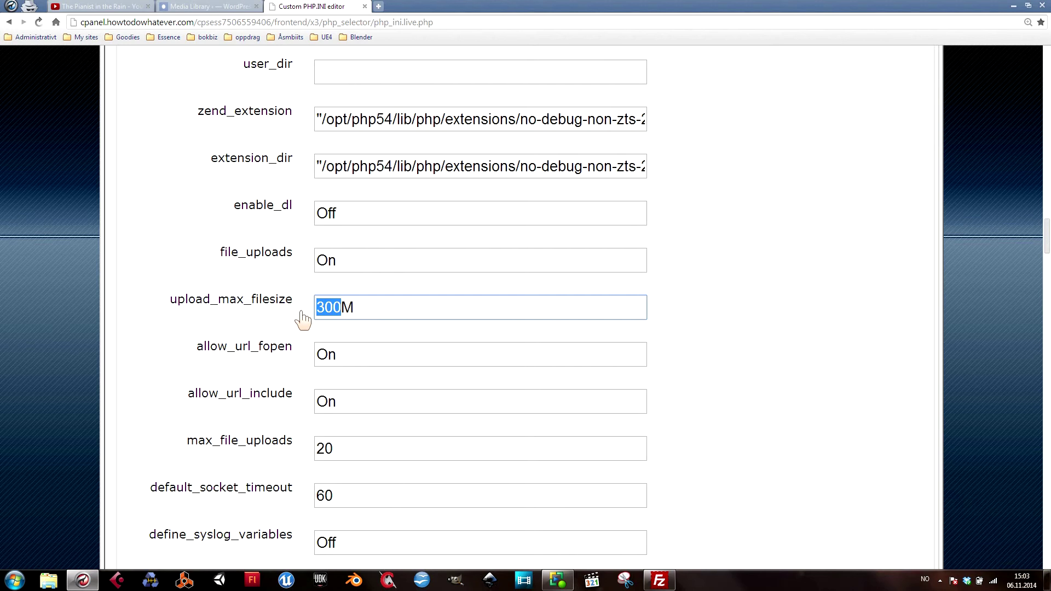
text(400)
key(BackSpace)
key(BackSpace)
key(BackSpace)
text(50)
key(BackSpace)
key(BackSpace)
text(600)
key(BackSpace)
key(BackSpace)
key(BackSpace)
text(300)
scroll(246, 308, up, 1)
scroll(219, 312, up, 2)
scroll(220, 312, up, 1)
scroll(220, 313, up, 1)
scroll(220, 312, up, 1)
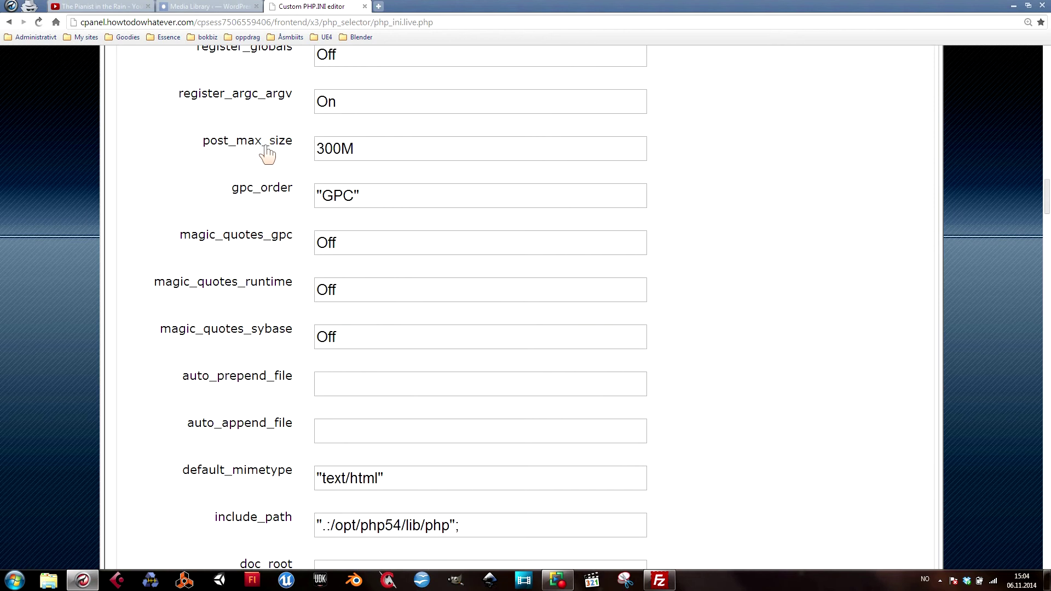
drag(340, 151, 302, 156)
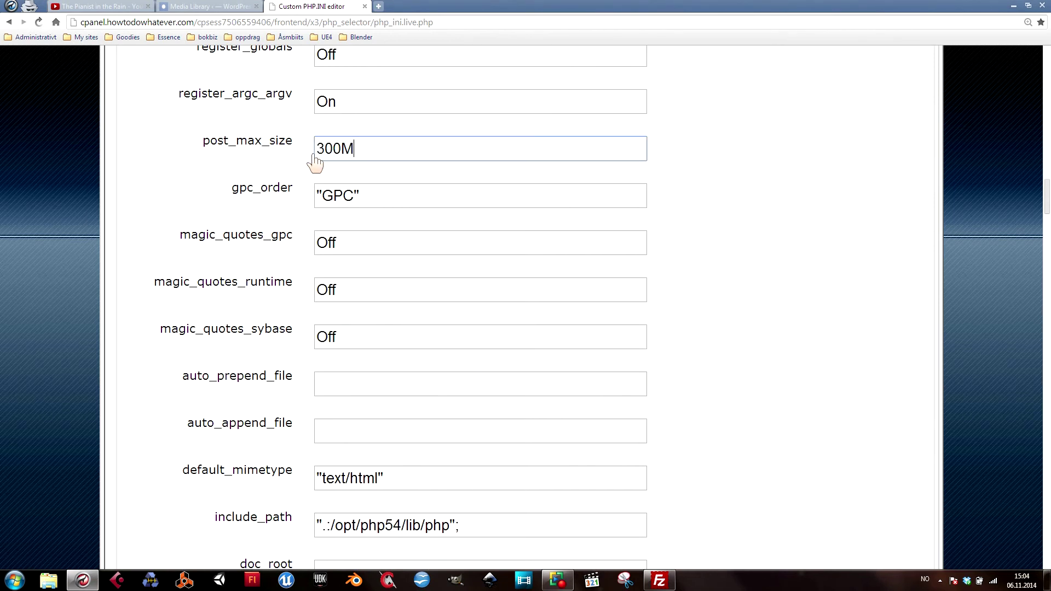
drag(360, 151, 312, 151)
double_click(348, 149)
click(359, 152)
scroll(246, 197, down, 4)
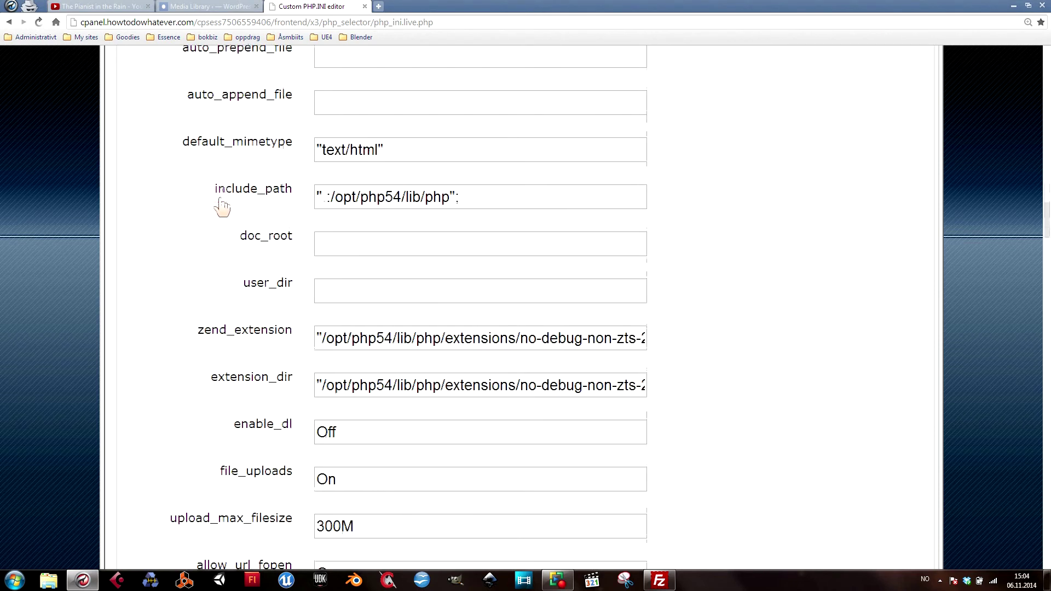
scroll(210, 247, down, 3)
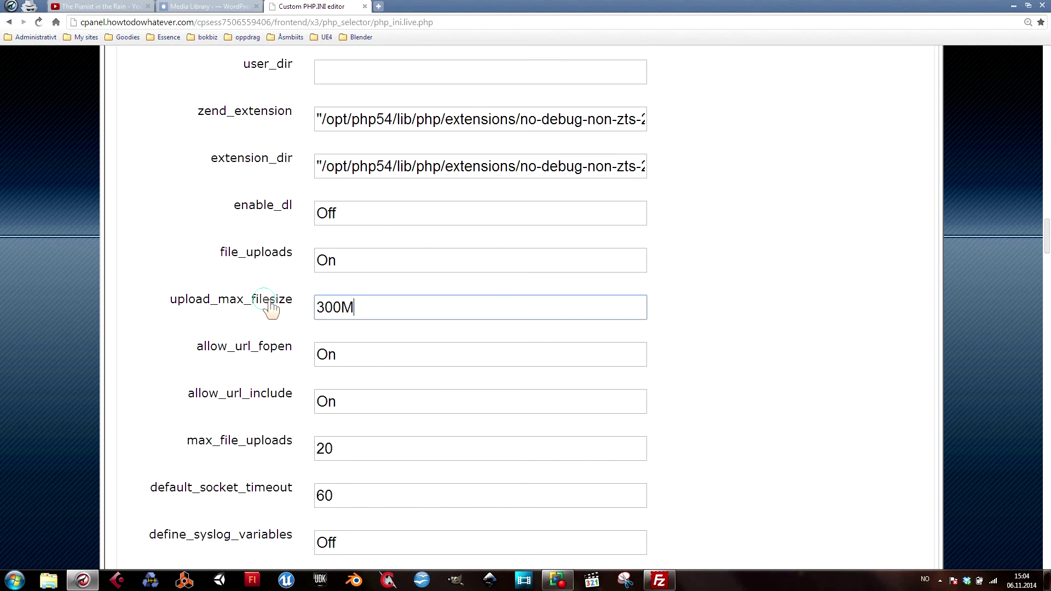
scroll(300, 312, down, 5)
scroll(296, 319, down, 5)
scroll(292, 321, down, 6)
scroll(288, 321, down, 6)
scroll(287, 324, down, 6)
scroll(284, 322, down, 6)
scroll(280, 321, down, 13)
scroll(267, 321, down, 5)
scroll(259, 312, down, 1)
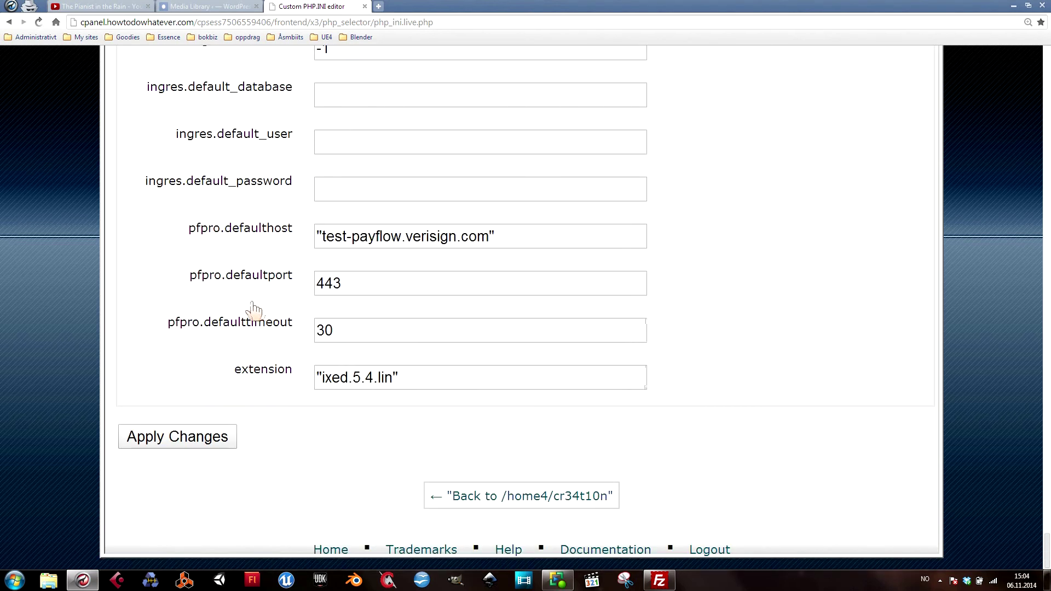
- Apply the php.ini changes with upload_max_filesize and post_max_size at 300M
click(180, 441)
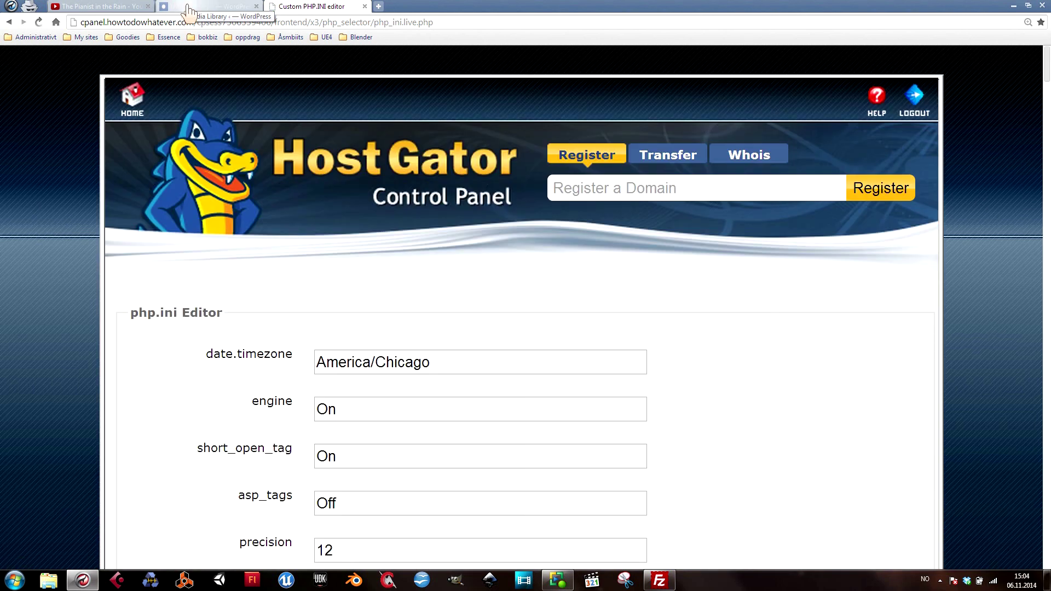
- Back in Media Library, highlight 'Maximum upload file size: 300 MB.' to confirm the limit
click(188, 8)
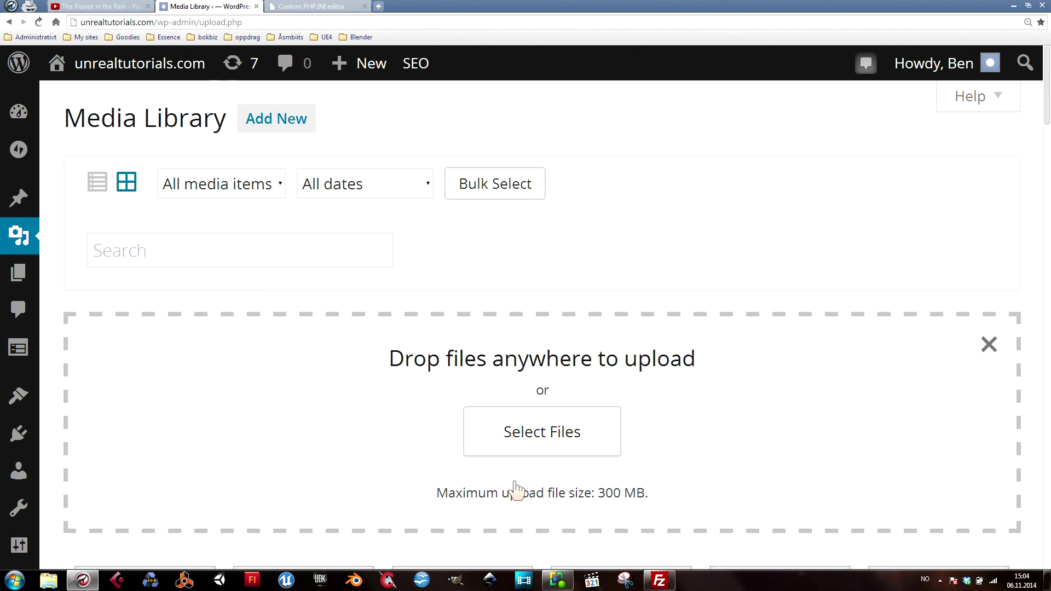
scroll(514, 494, down, 1)
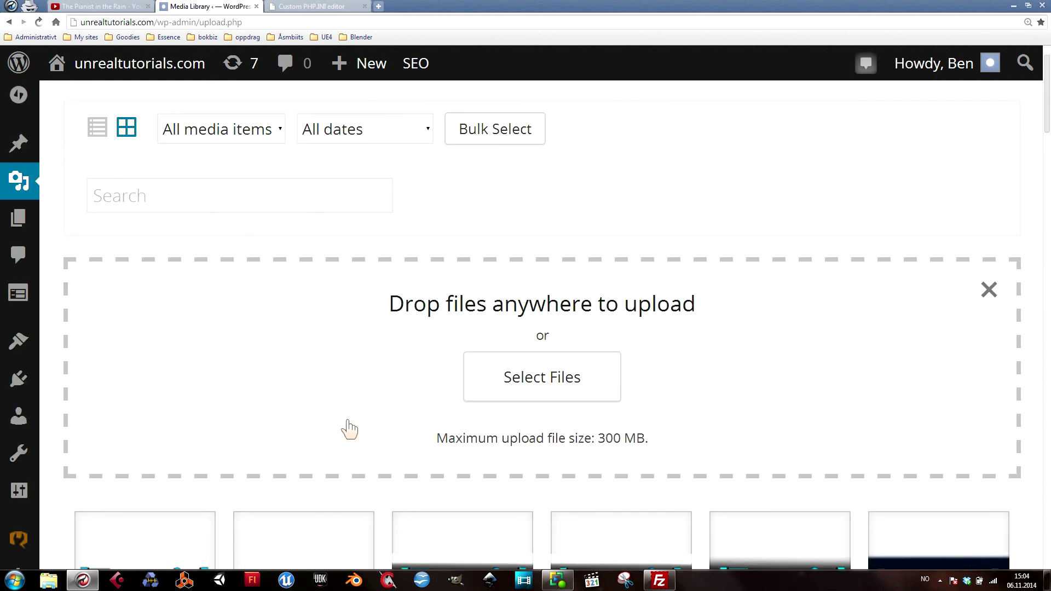
drag(429, 440, 585, 441)
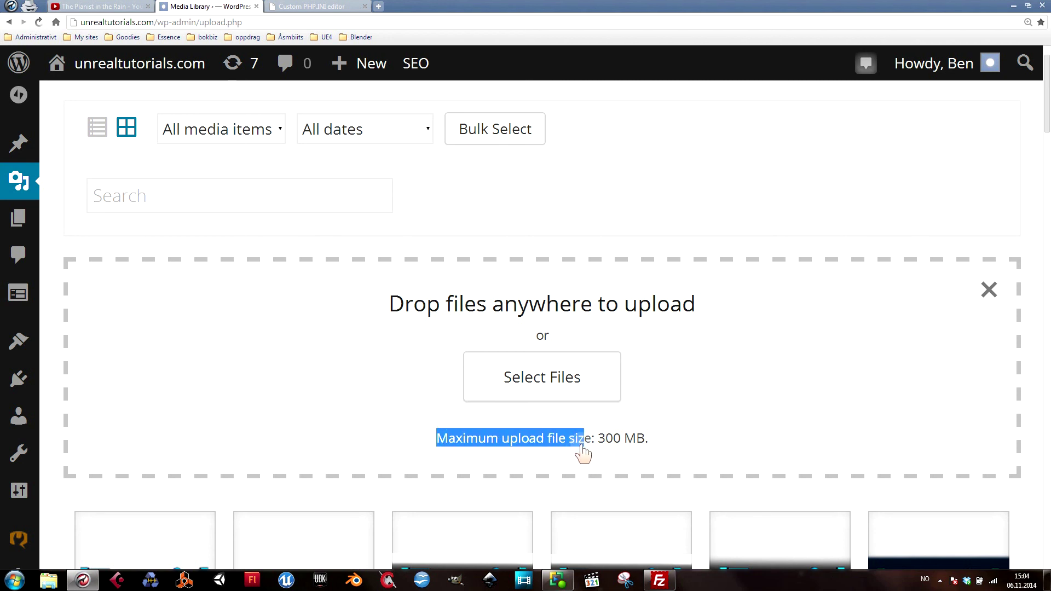
click(481, 439)
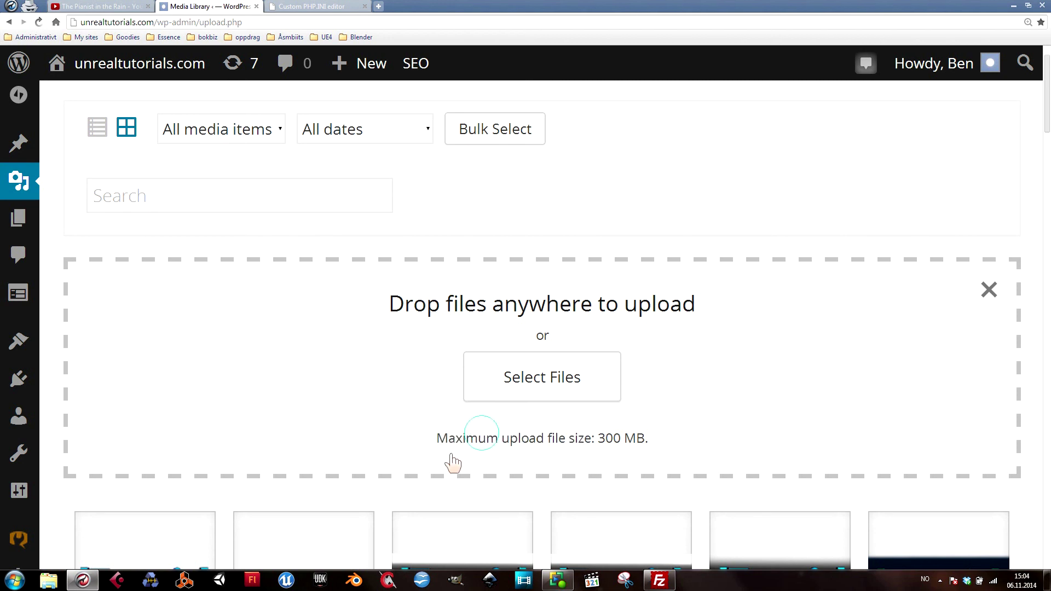
drag(655, 447, 528, 446)
click(518, 446)
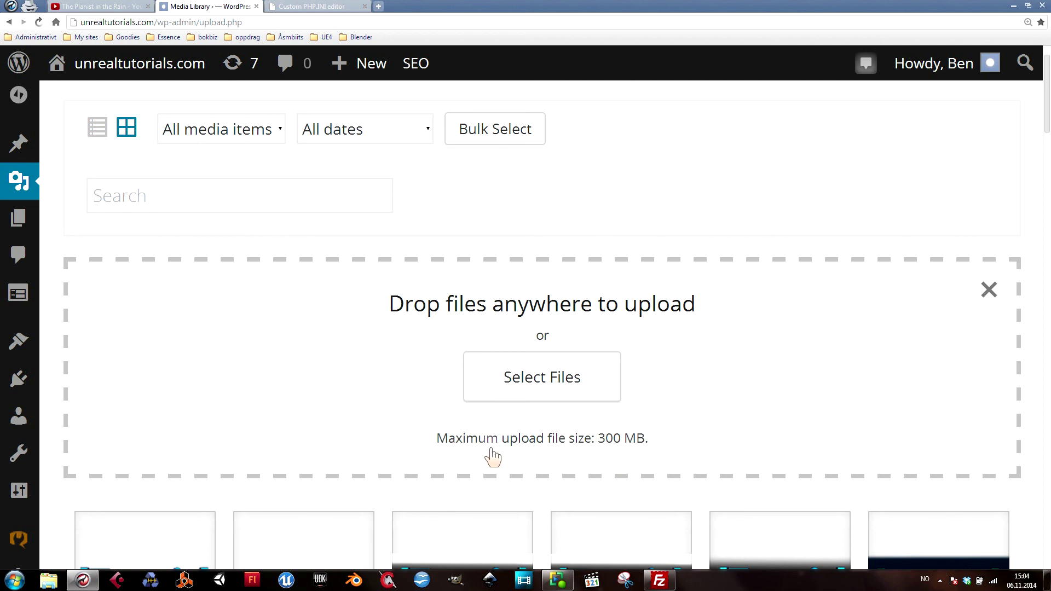